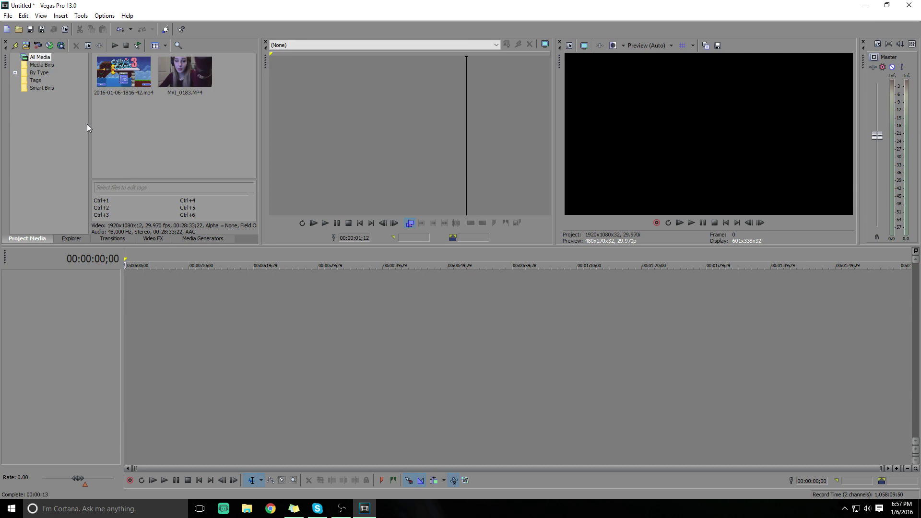
Step: Open the Import Media dialog, select MVI_0183, then cancel without importing
click(8, 16)
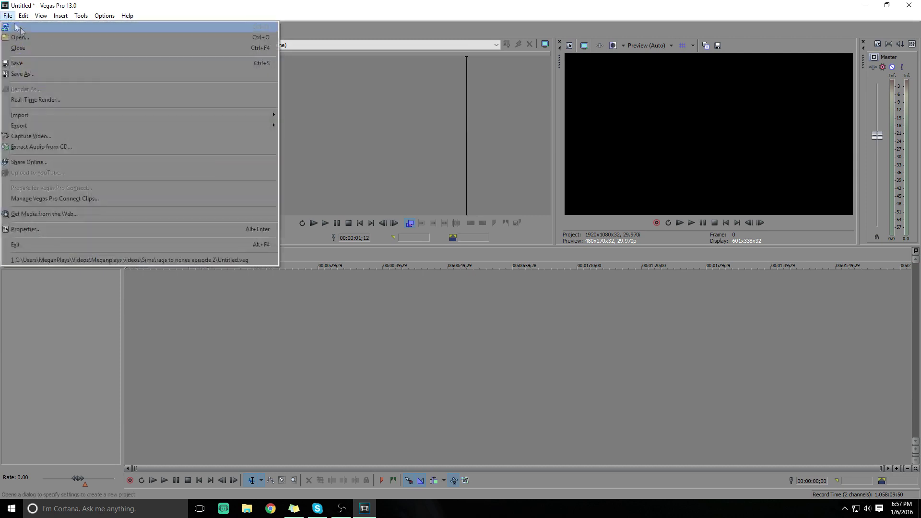
mouse_move(53, 116)
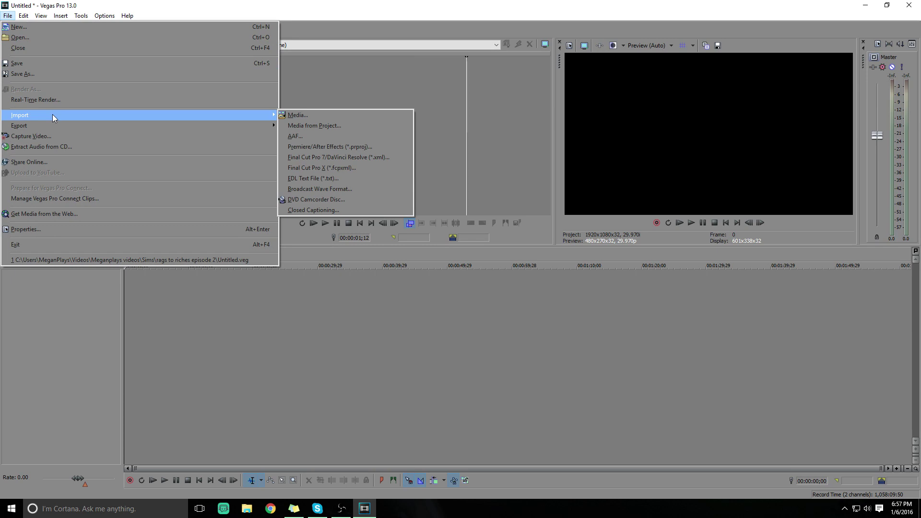
mouse_move(269, 116)
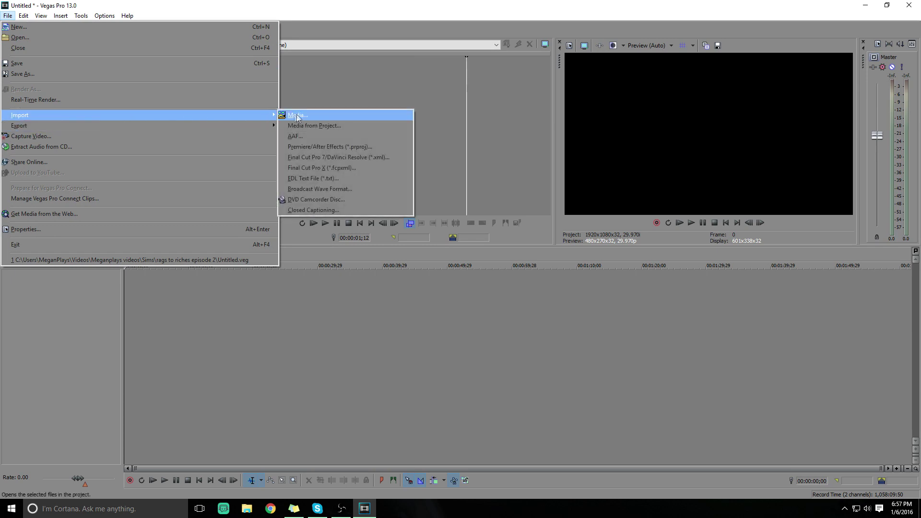
click(296, 116)
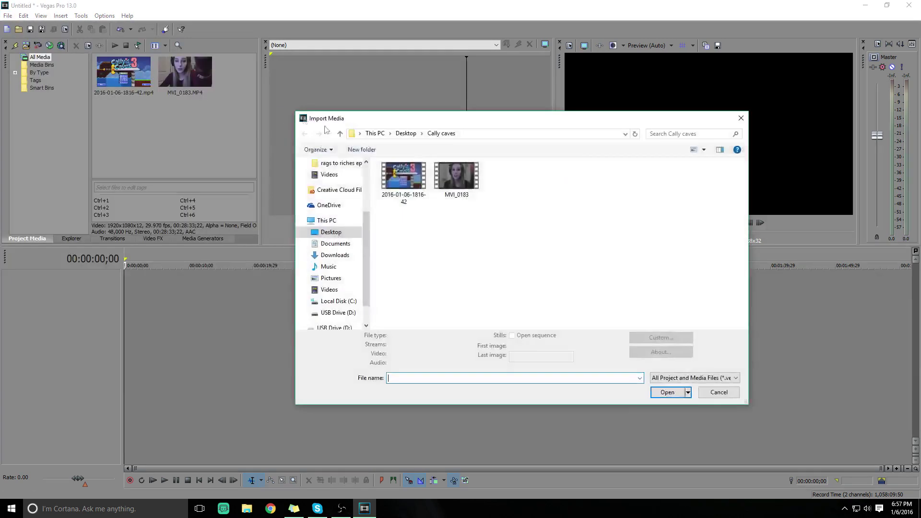
drag(520, 229, 413, 176)
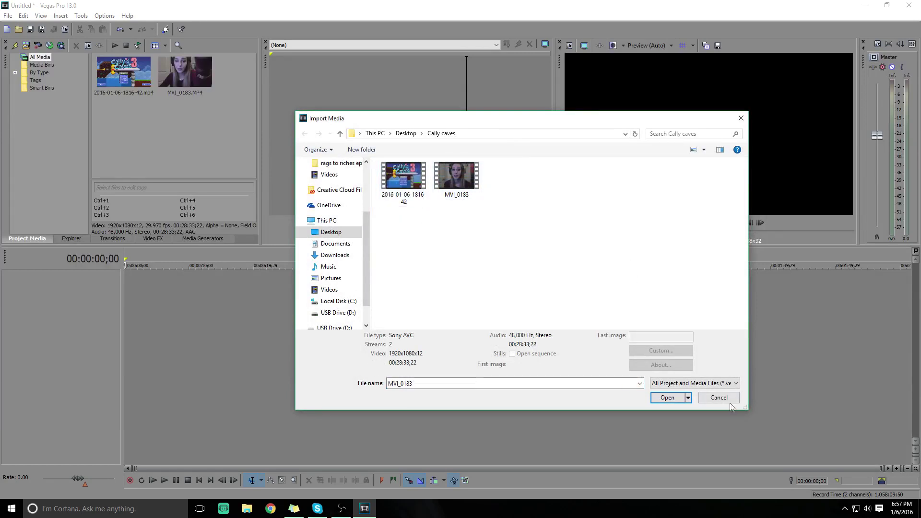
click(729, 399)
Step: Place the gameplay clip on the timeline, matching project settings, and insert a new video track above it
drag(120, 77, 172, 354)
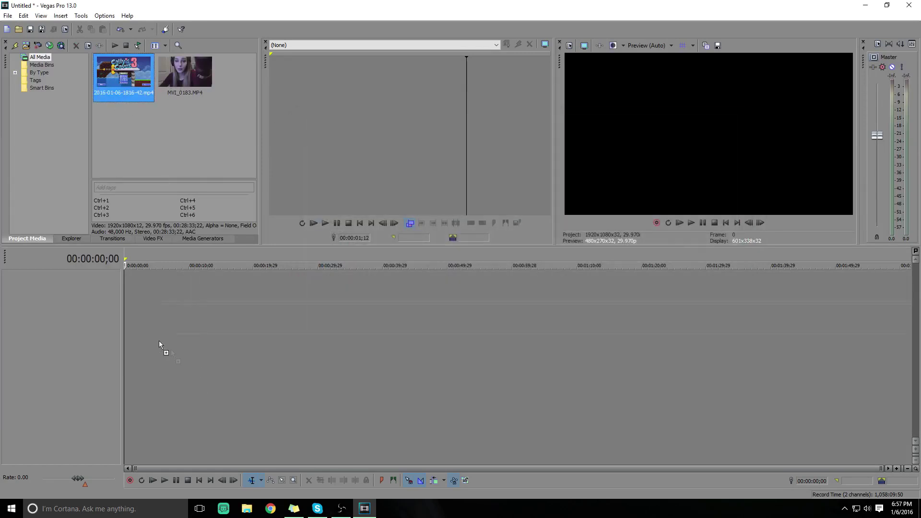
click(537, 200)
right_click(82, 409)
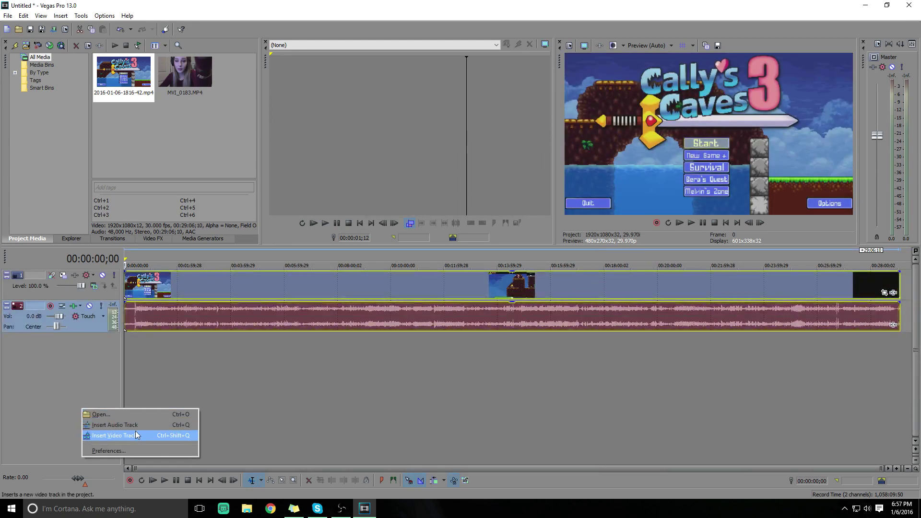
click(135, 435)
Step: Drop MVI_0183.MP4 onto the new top track, preview around five minutes, and return to the start
drag(187, 75, 121, 279)
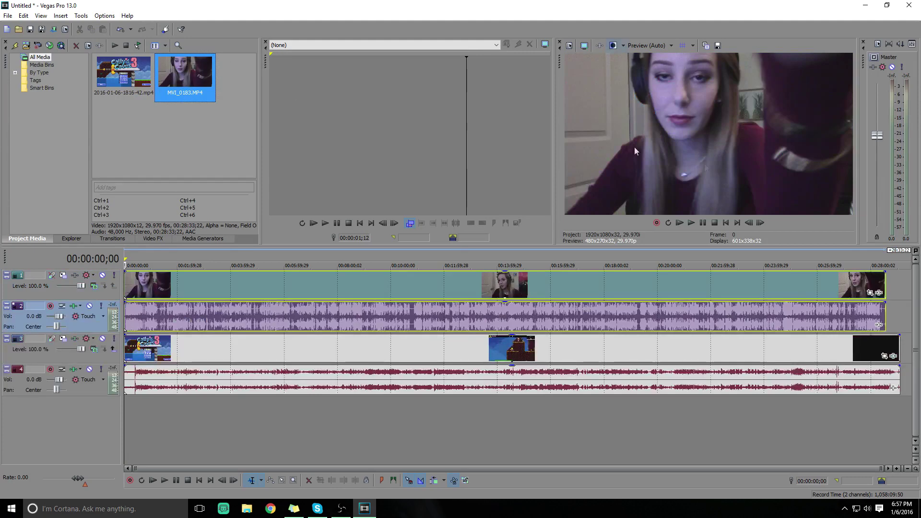
click(260, 380)
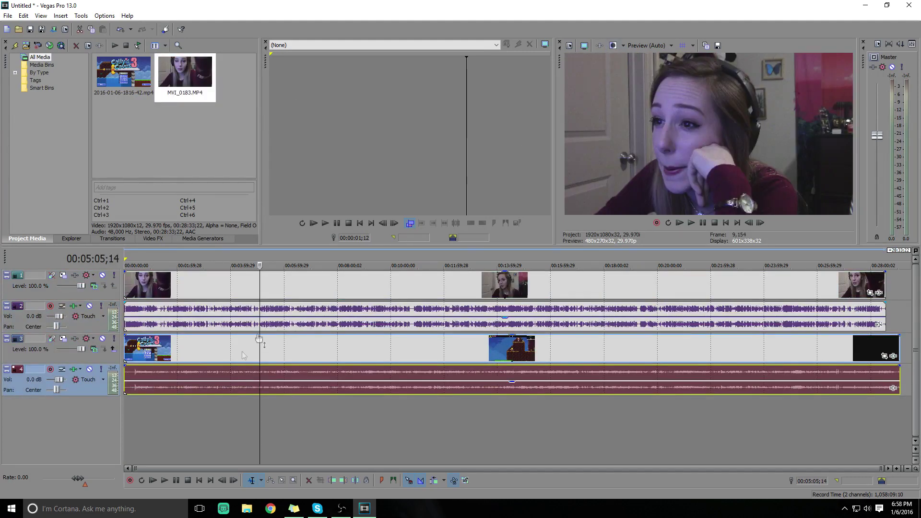
click(129, 387)
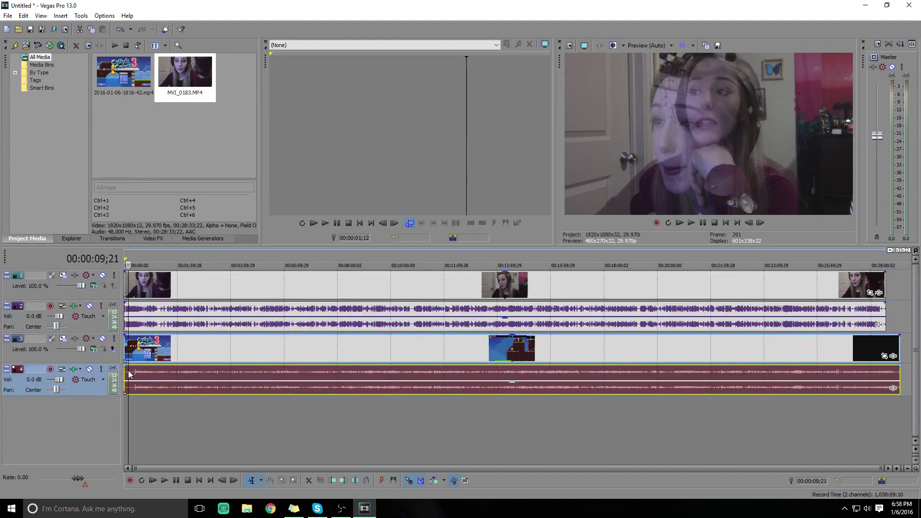
Step: Use Event Pan/Crop to shrink the webcam into a small inset on the left
click(871, 293)
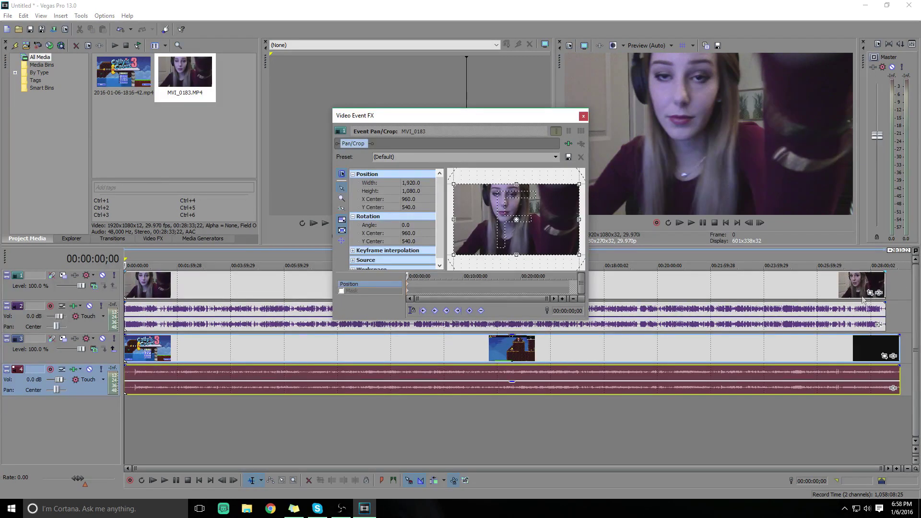
scroll(560, 217, down, 4)
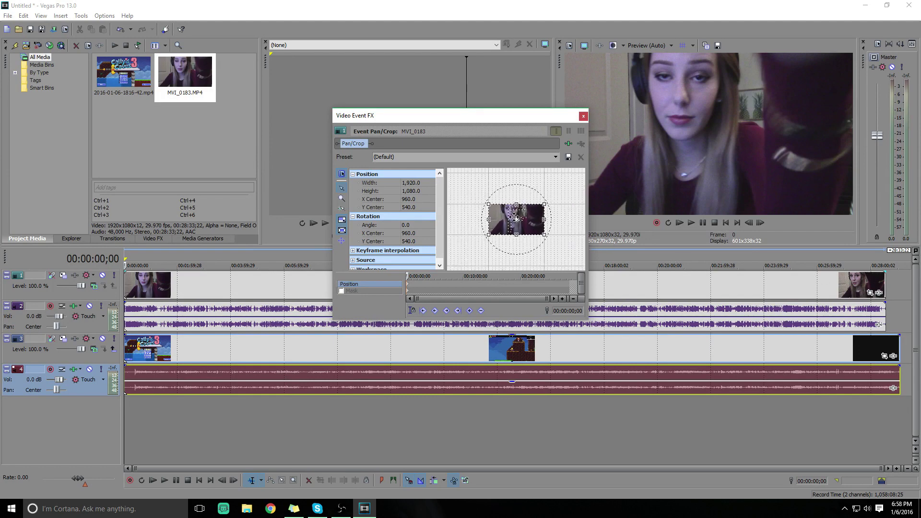
drag(544, 236, 595, 247)
drag(542, 207, 582, 203)
drag(491, 247, 476, 257)
click(583, 116)
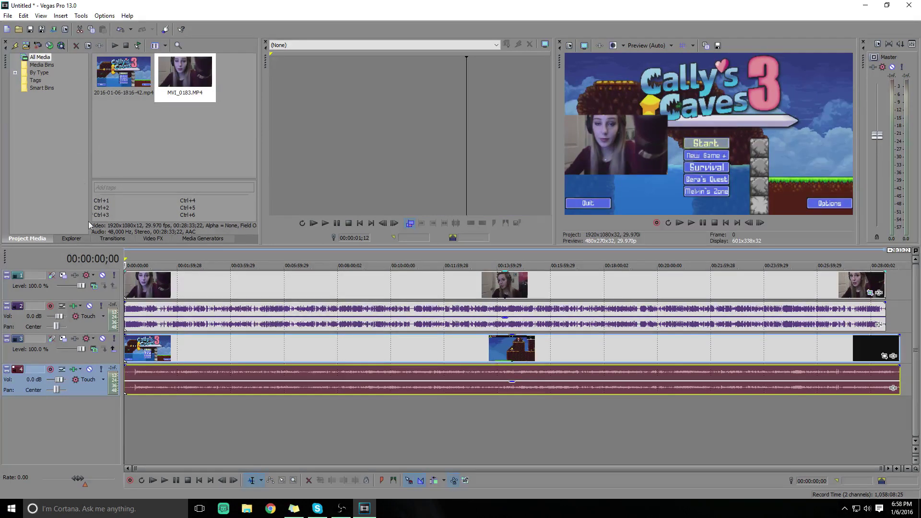
Step: Apply the Cookie Cutter (Default) preset from Video FX to the webcam track header
click(153, 238)
scroll(51, 168, down, 1)
click(51, 165)
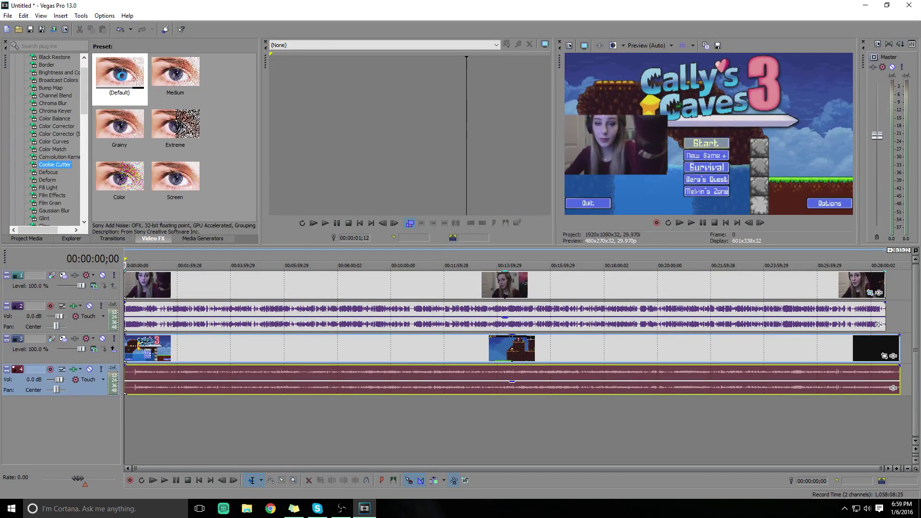
drag(109, 64, 207, 150)
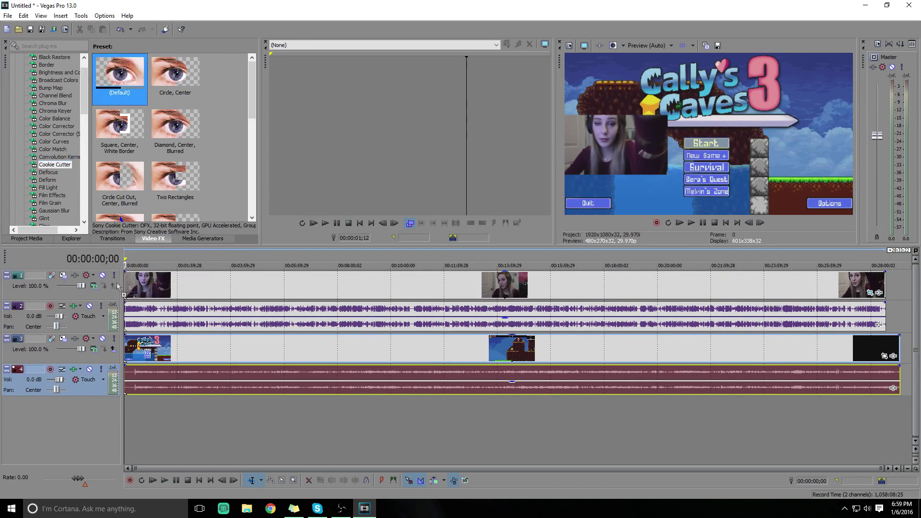
drag(85, 294, 84, 294)
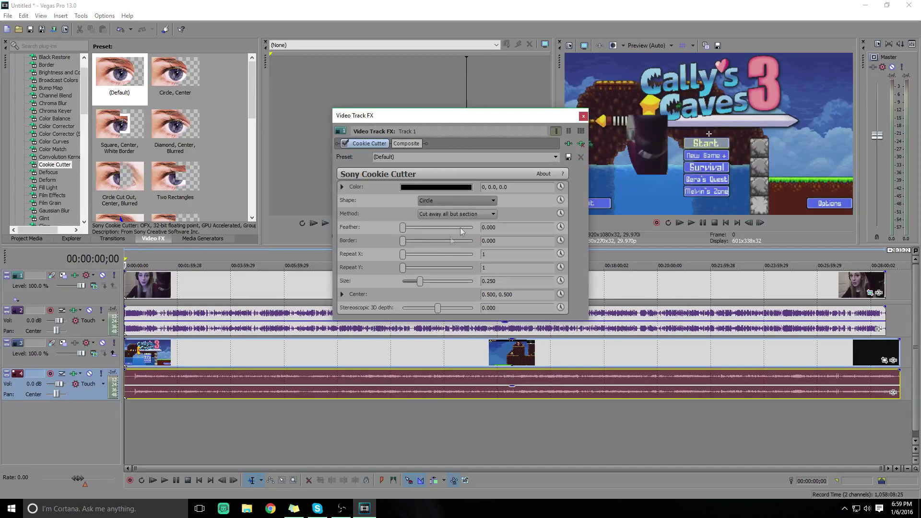
Step: Set Cookie Cutter to Arrowhead, size 0.116, centre 0.130, 0.587, then play to check
click(342, 294)
drag(488, 125, 401, 81)
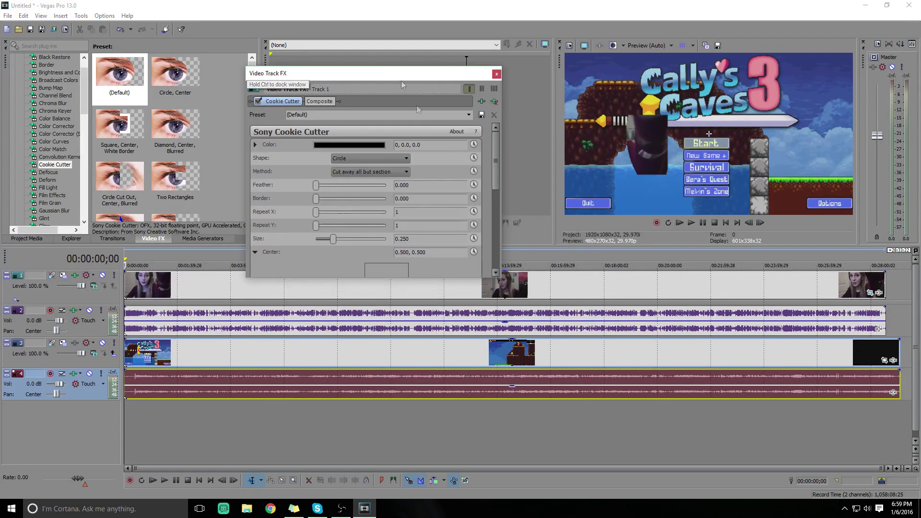
scroll(384, 269, down, 2)
drag(386, 264, 365, 264)
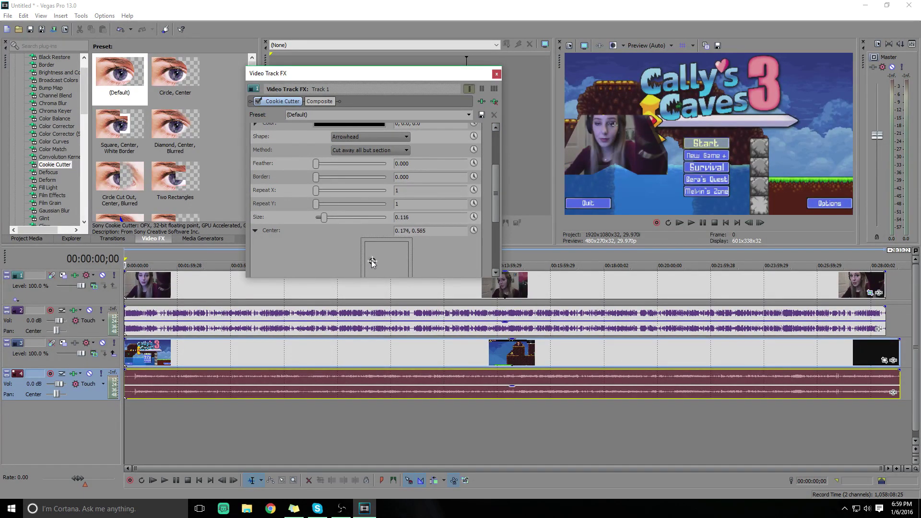
drag(368, 263, 371, 262)
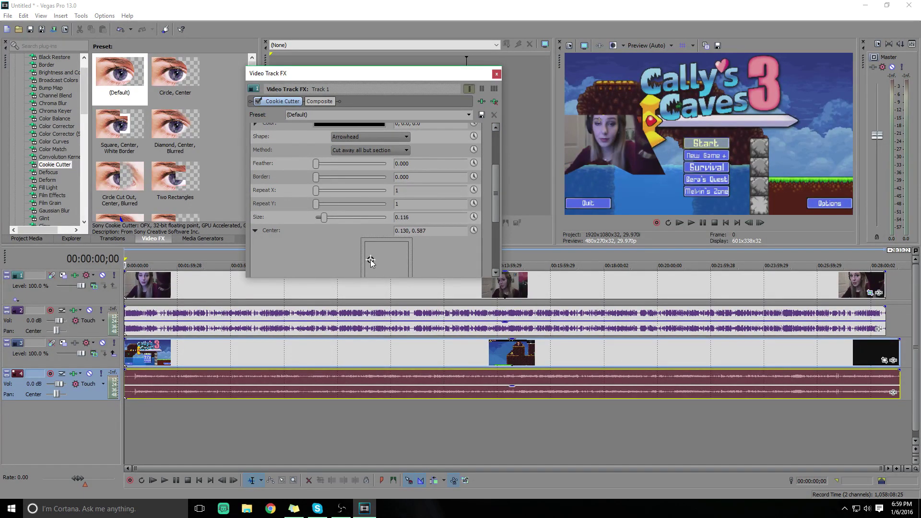
click(496, 74)
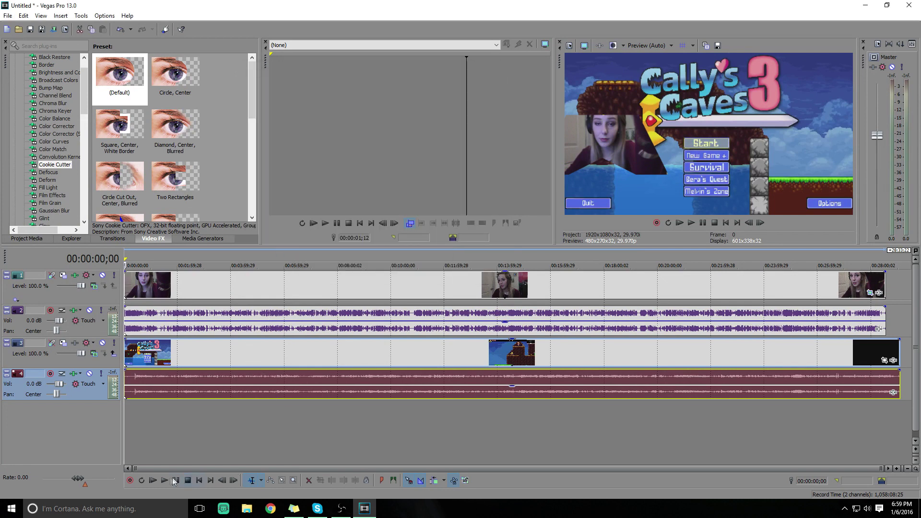
click(174, 481)
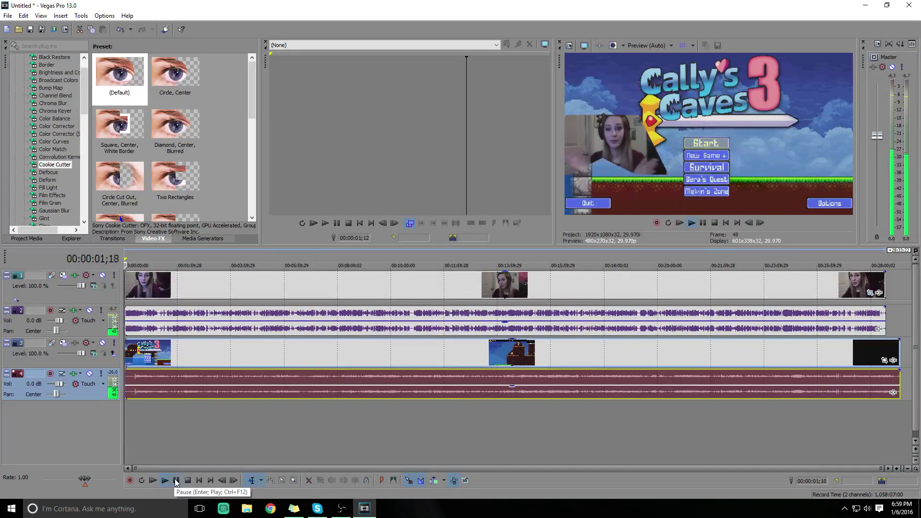
Step: Review playback near the start and place the edit position at about five seconds
click(176, 480)
scroll(183, 408, up, 10)
scroll(240, 359, down, 1)
click(264, 299)
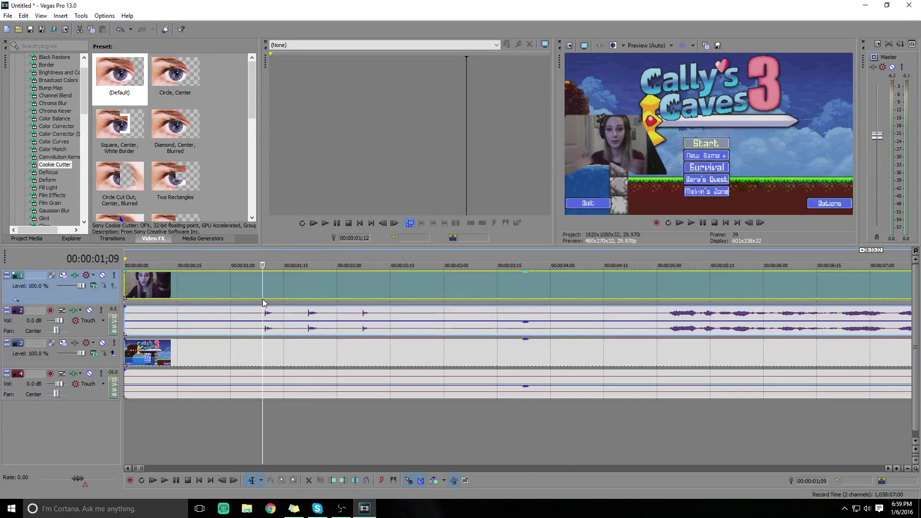
click(692, 223)
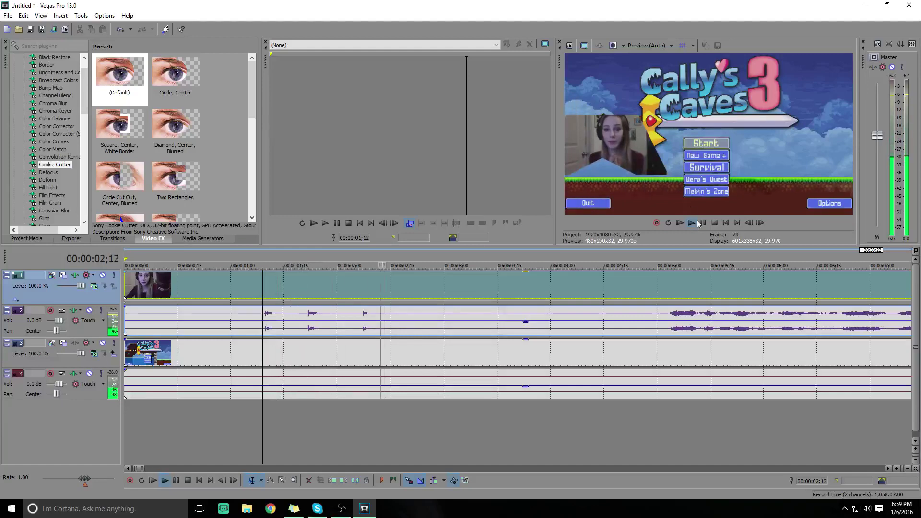
click(703, 223)
click(728, 353)
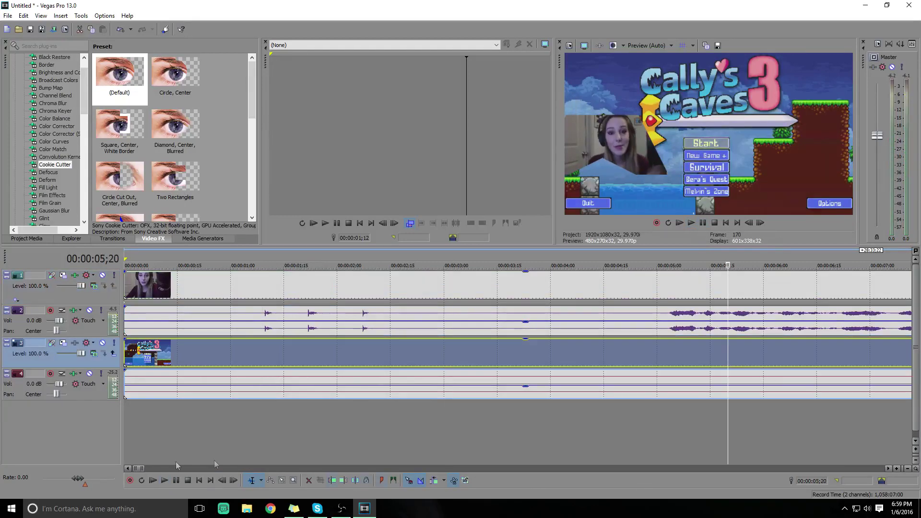
drag(143, 467, 159, 468)
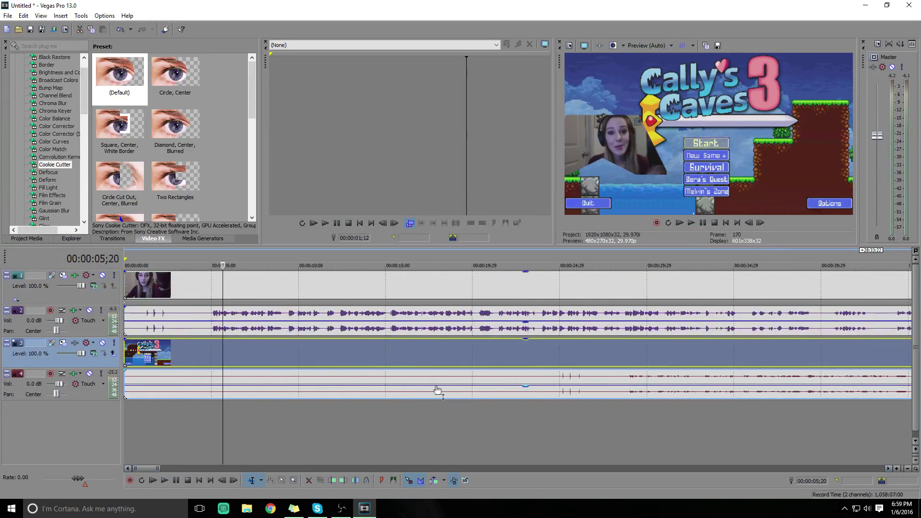
Step: Split the gameplay events, delete the earlier part, and slide the rest to start around 0.8 s
click(554, 383)
key(s)
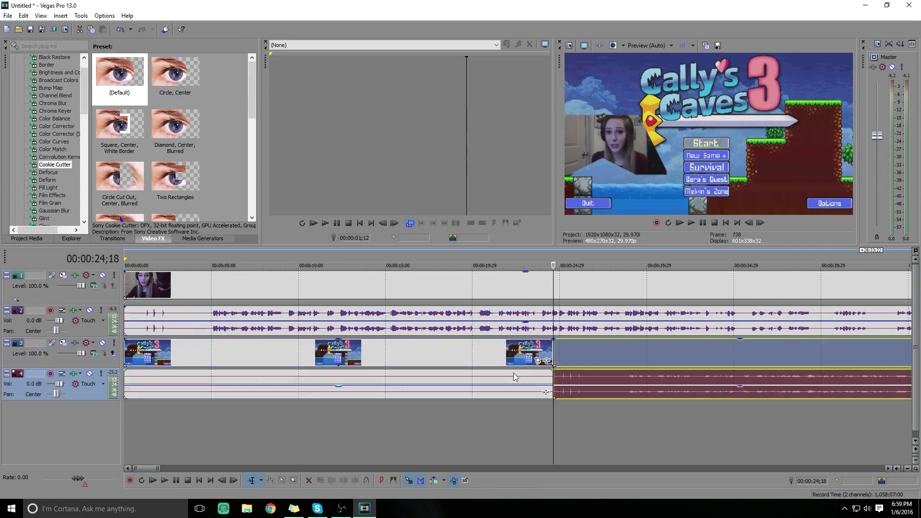
click(513, 377)
key(Delete)
drag(597, 365, 173, 364)
scroll(269, 360, up, 4)
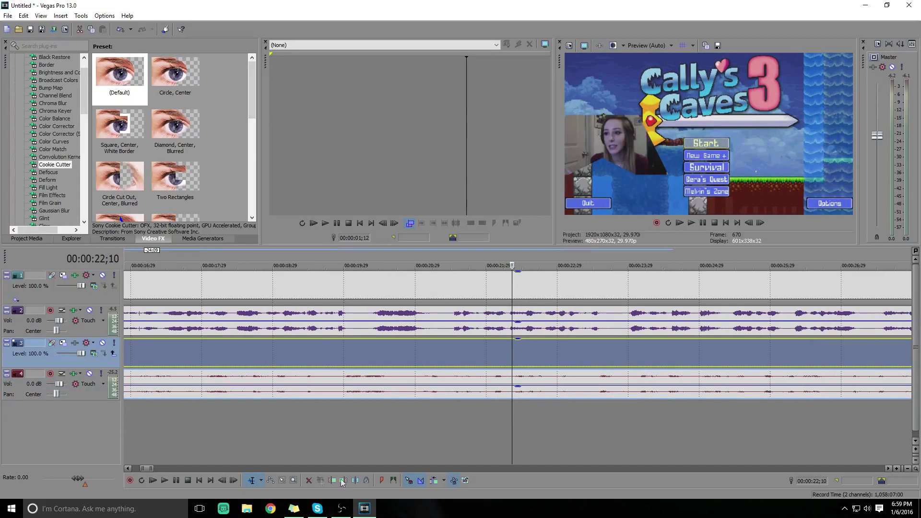
drag(152, 467, 137, 473)
drag(221, 348, 255, 348)
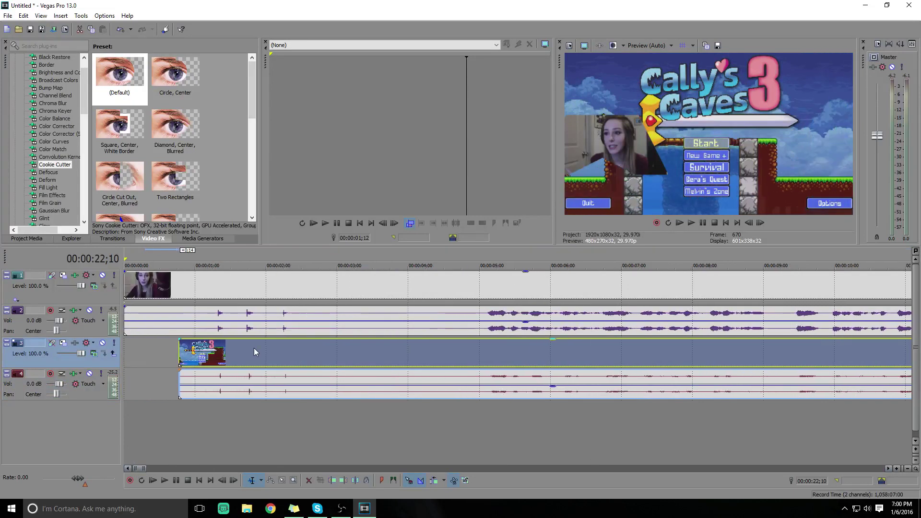
Step: Pull the track 2 webcam audio gain down to -Inf dB and replay from near the start
click(432, 329)
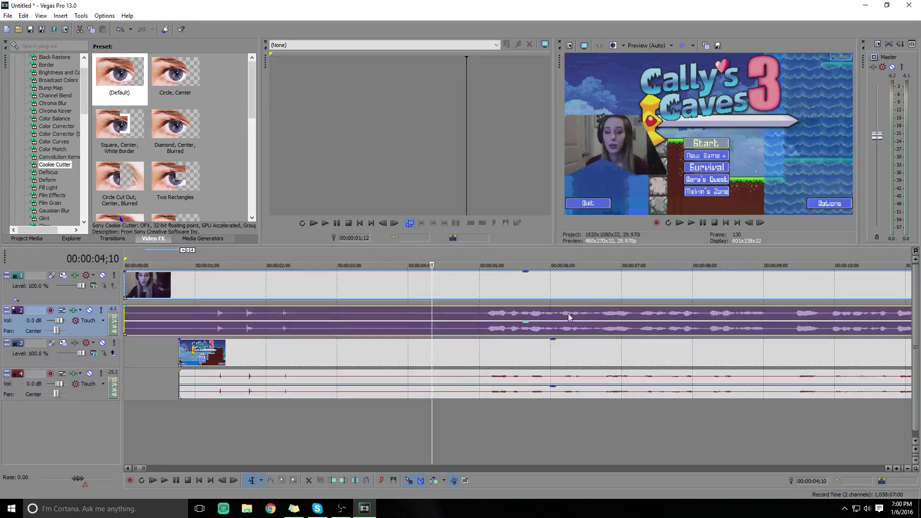
drag(533, 324, 513, 342)
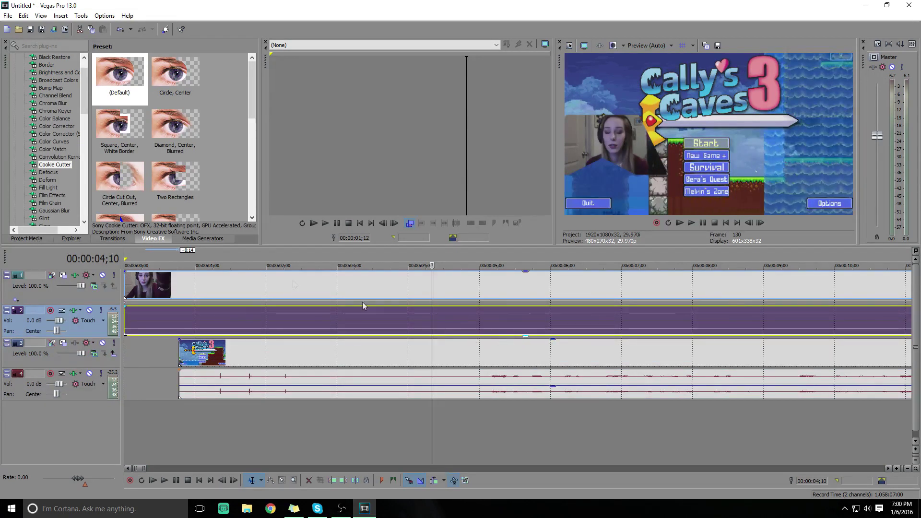
click(209, 310)
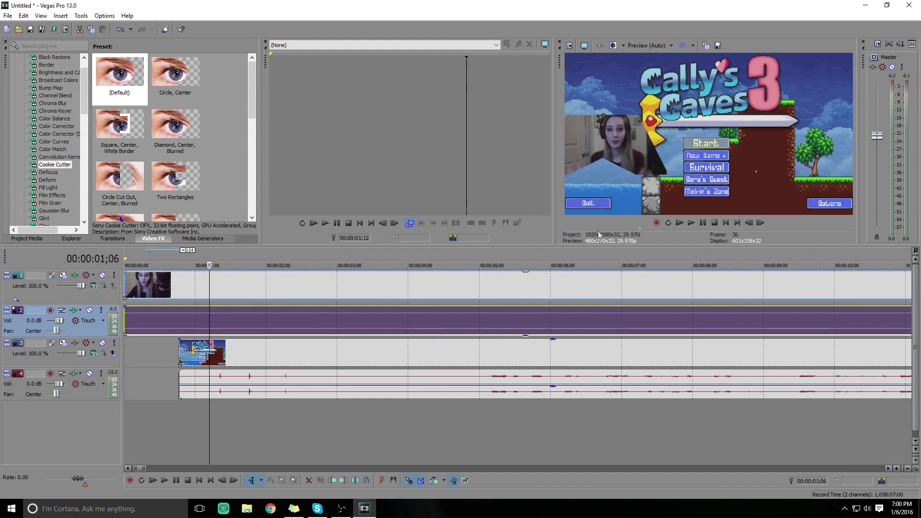
Step: Play back the synced picture-in-picture to check it, then close Vegas Pro
click(692, 223)
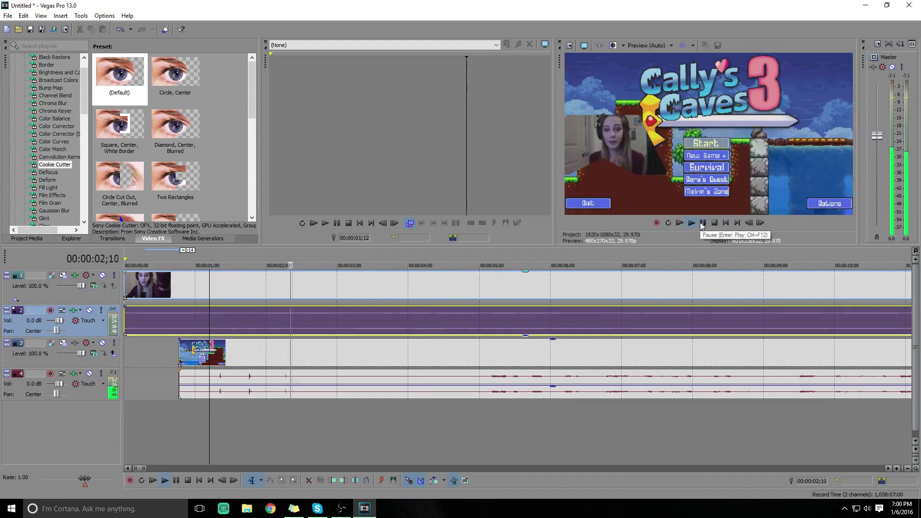
click(499, 351)
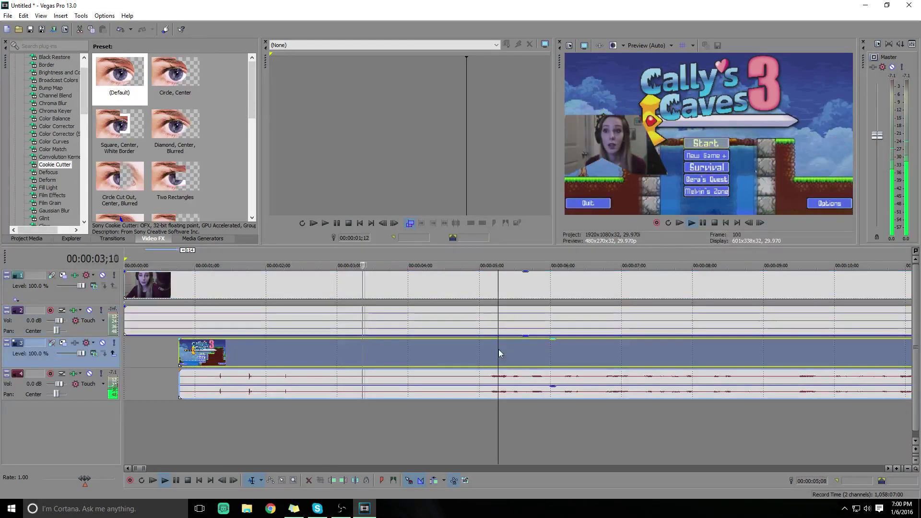
click(701, 224)
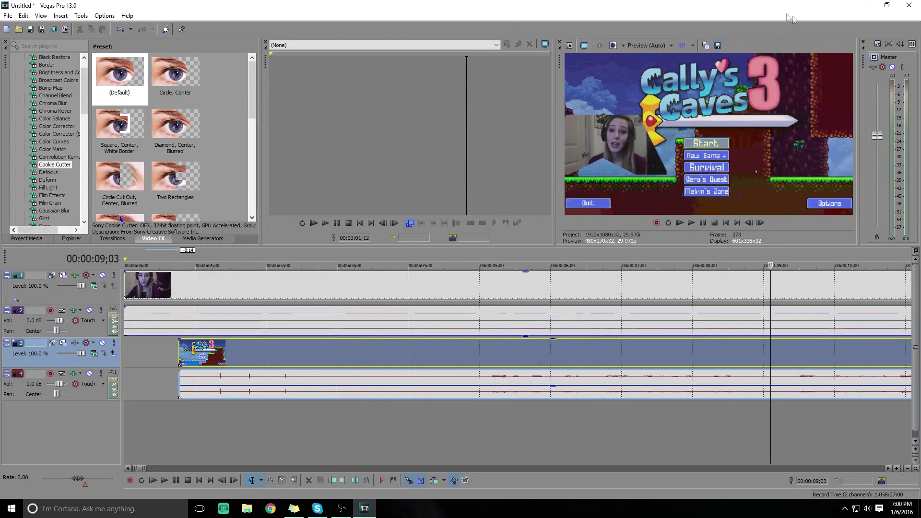
click(904, 6)
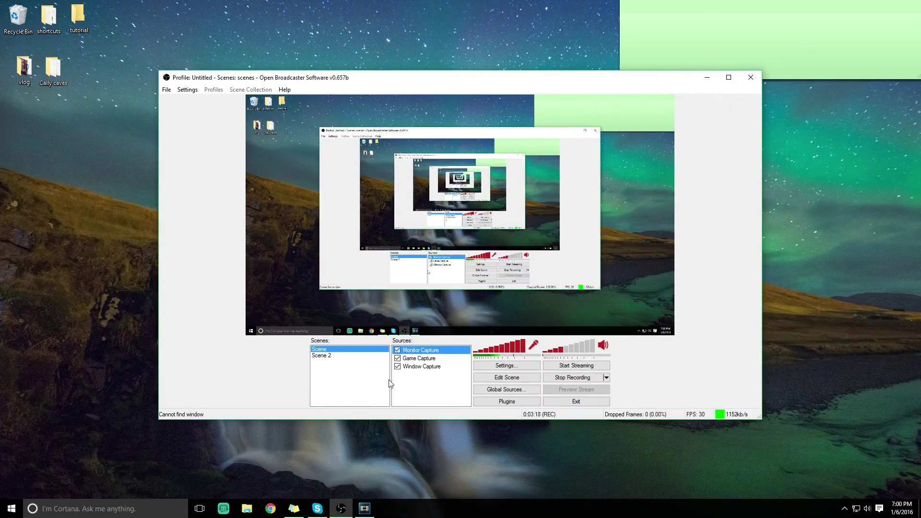
Step: Open the Sources add-source menu in OBS, then dismiss it
right_click(426, 384)
mouse_move(456, 394)
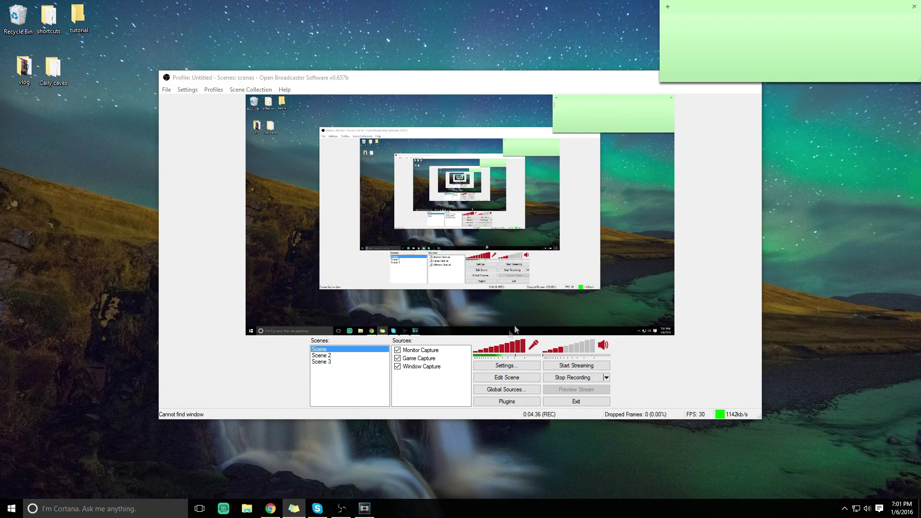
right_click(438, 389)
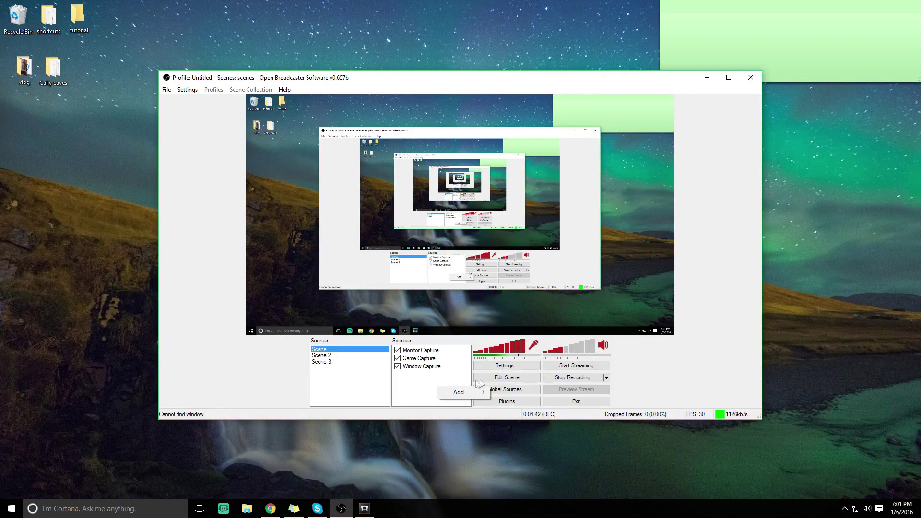
click(419, 361)
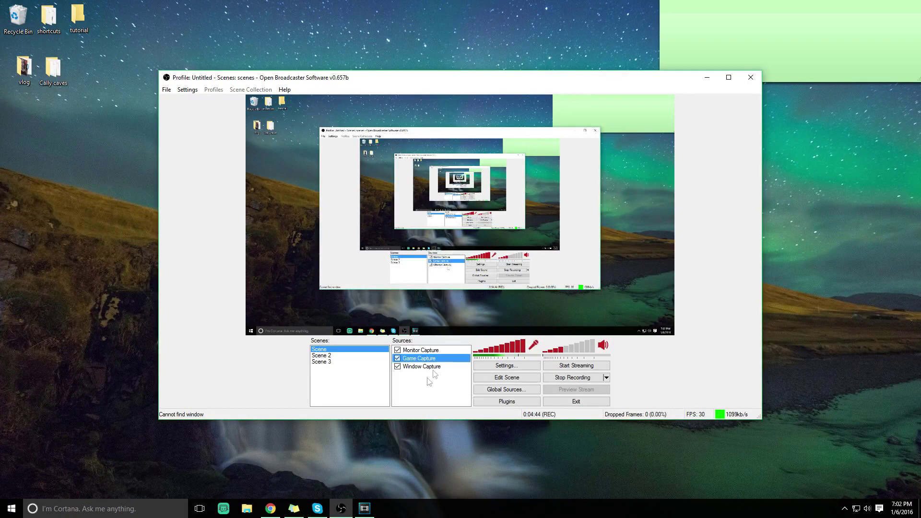
Step: Start a Game Capture source targeting Vegas Pro, cancel it, and bring up Add again
right_click(428, 380)
mouse_move(456, 385)
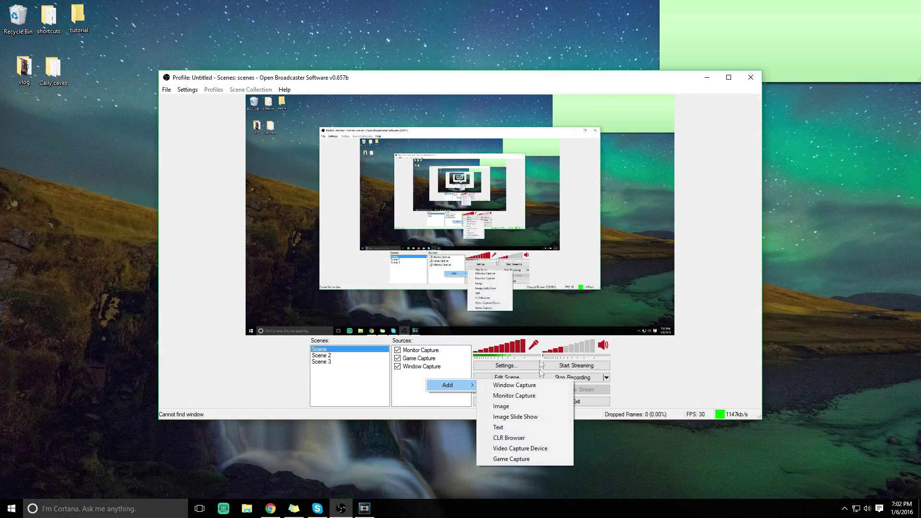
click(517, 459)
click(495, 268)
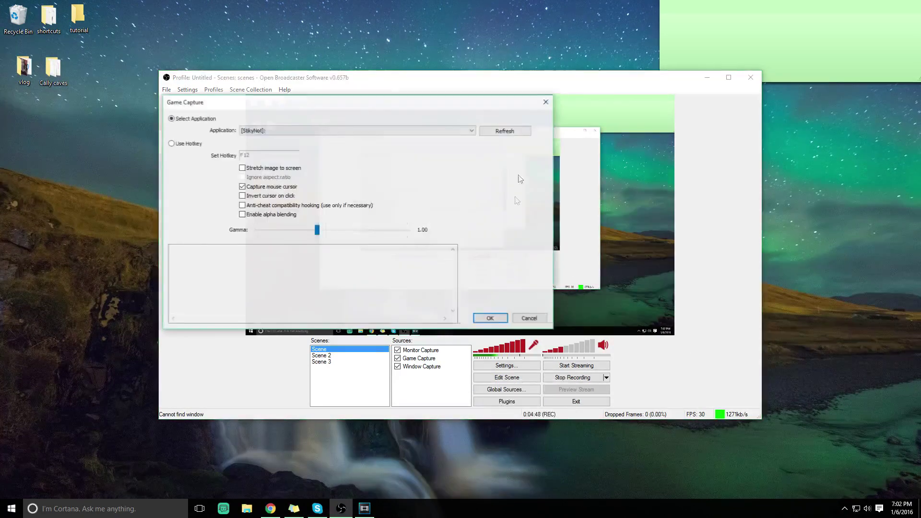
click(375, 130)
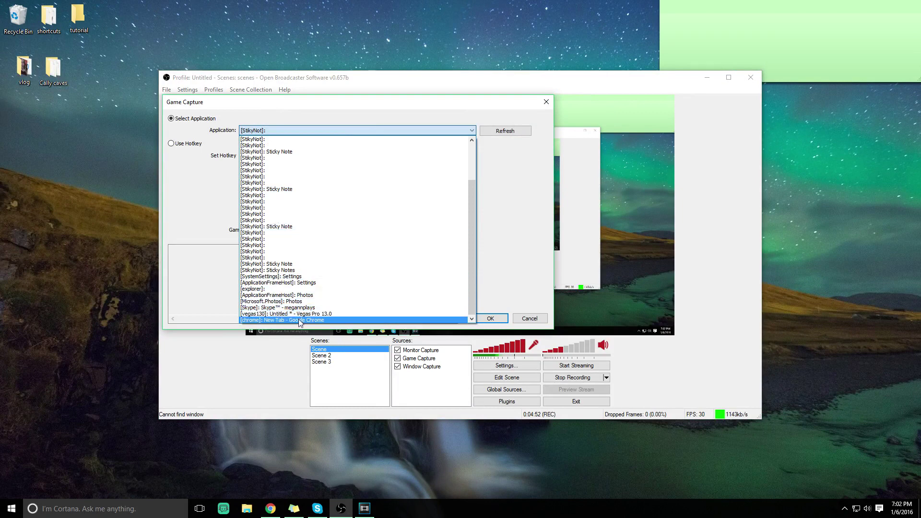
click(355, 314)
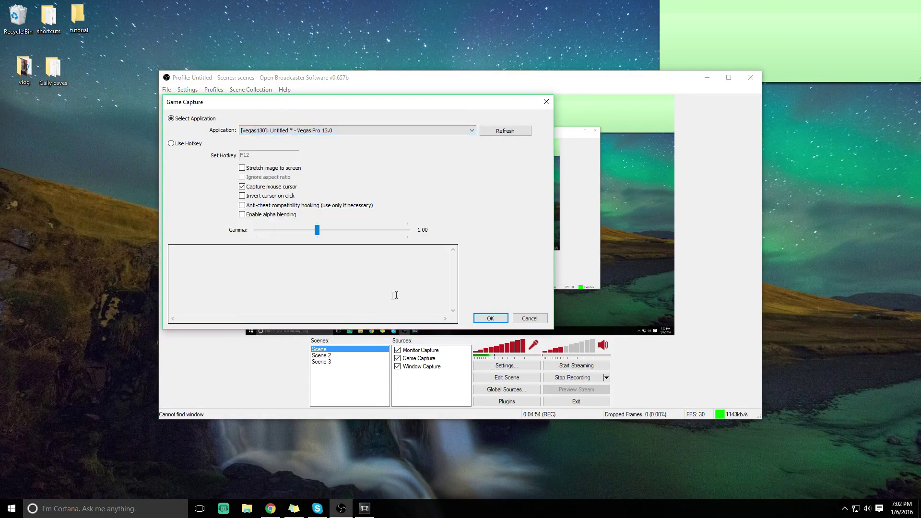
click(529, 318)
mouse_move(449, 409)
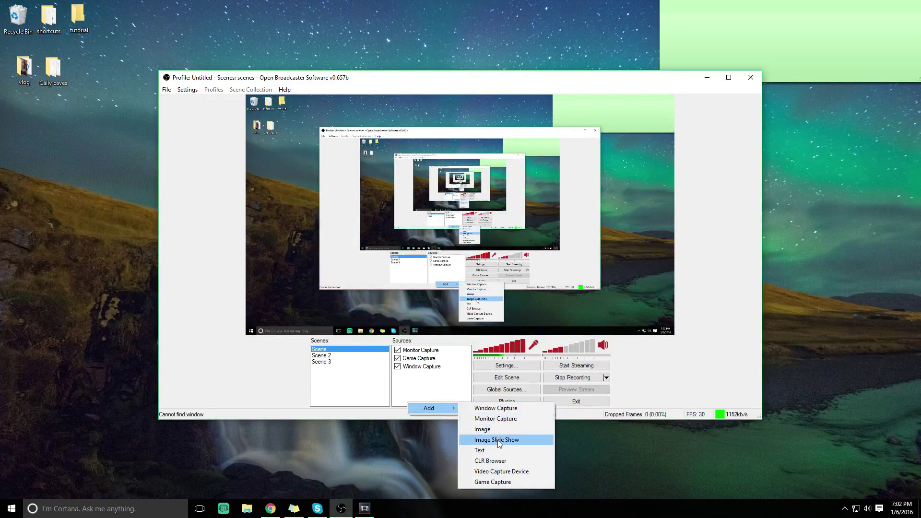
Step: Add a Video Capture Device source using the Logitech HD Pro Webcam C920 and confirm
click(500, 471)
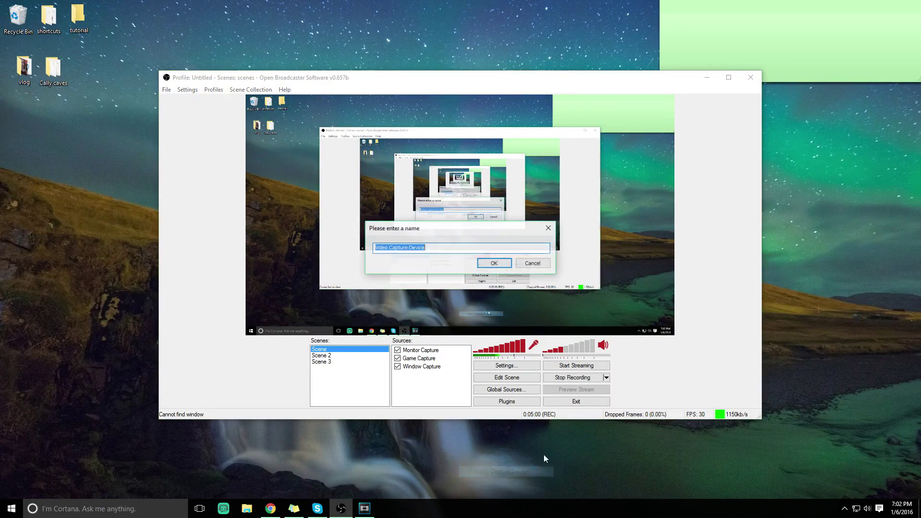
click(493, 264)
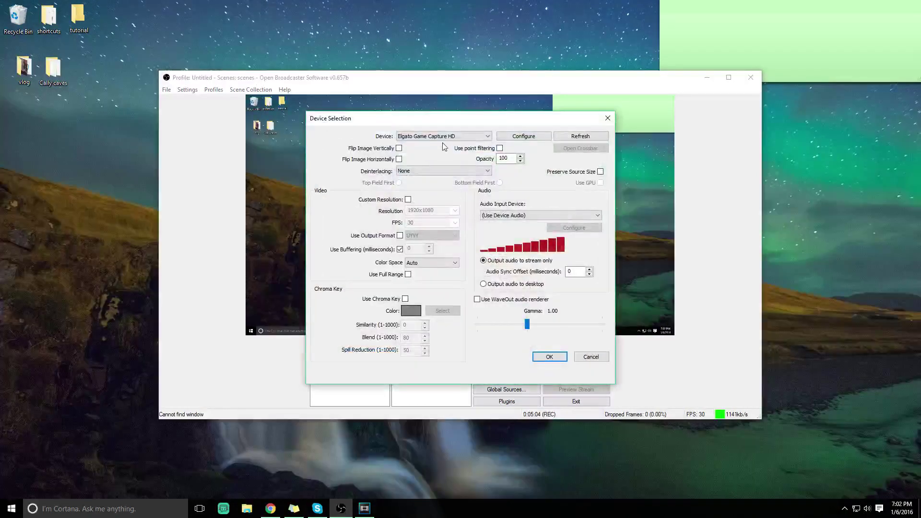
click(443, 137)
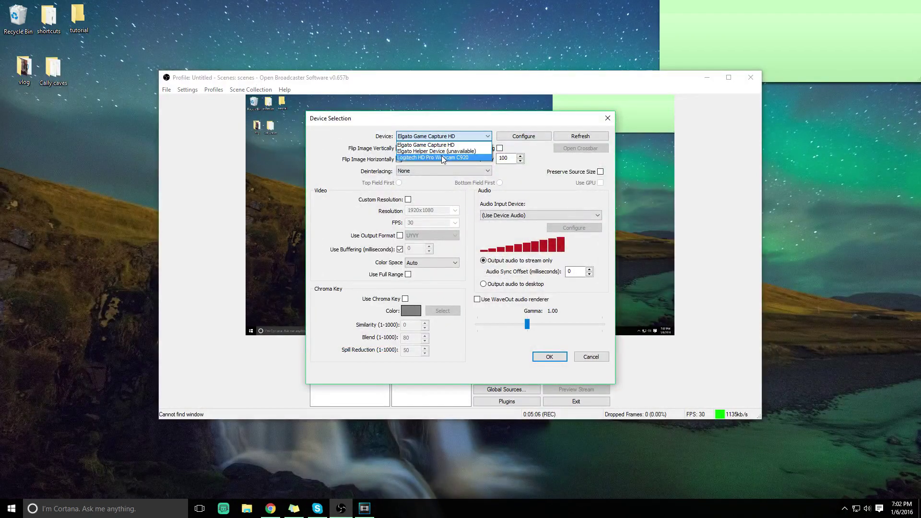
click(442, 158)
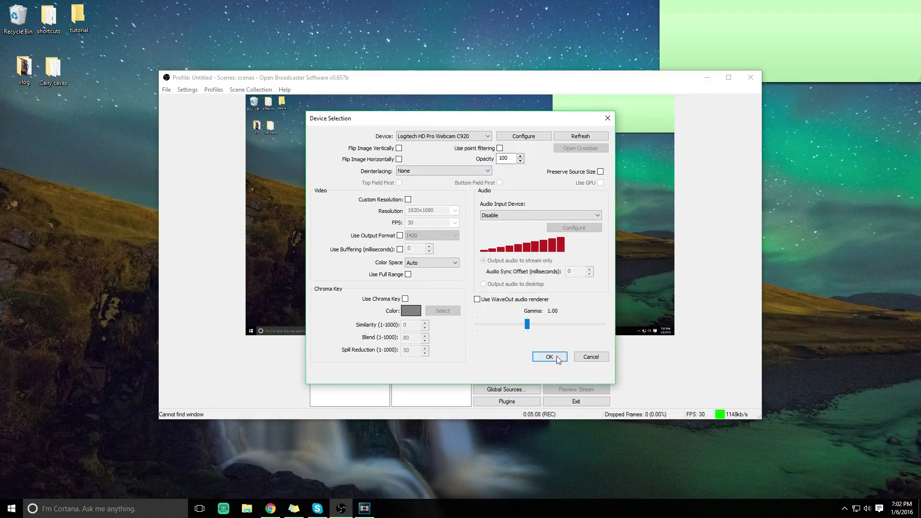
click(558, 358)
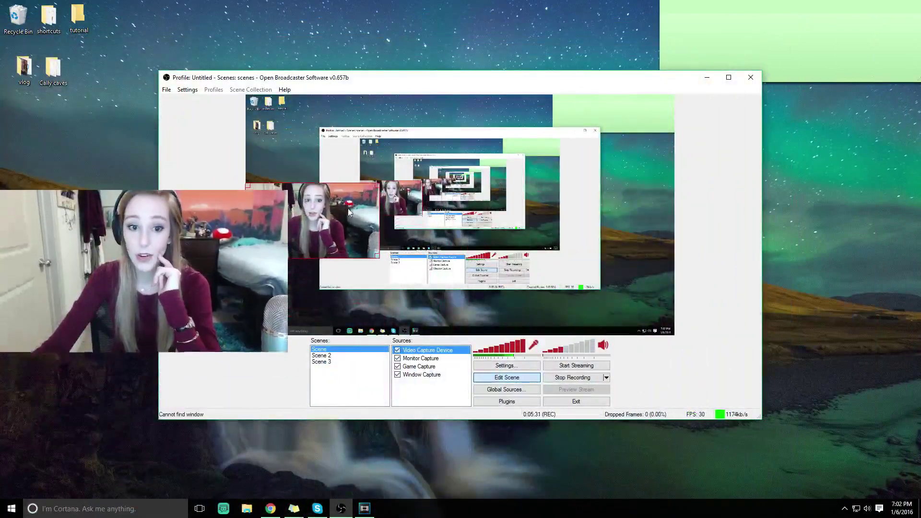
Step: Shrink the webcam overlay in the scene preview and move the Battle.net launcher right
drag(349, 213, 318, 218)
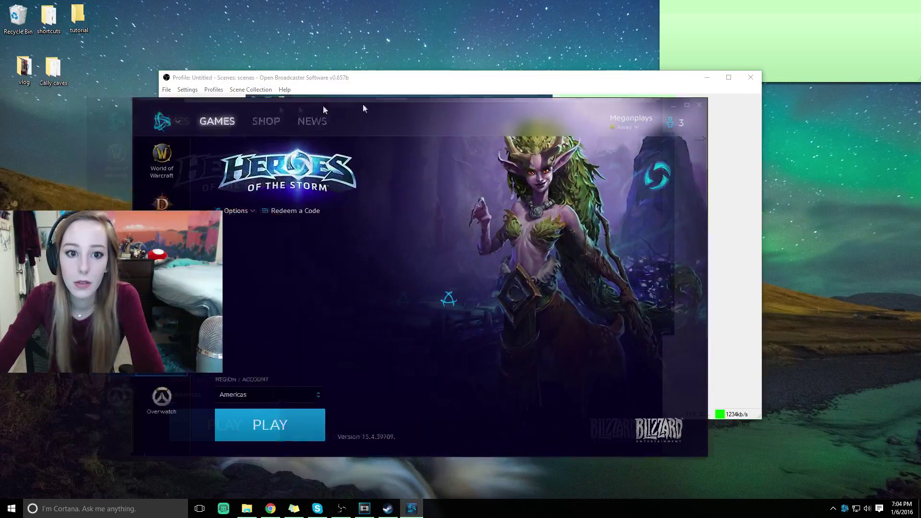
drag(324, 106, 633, 81)
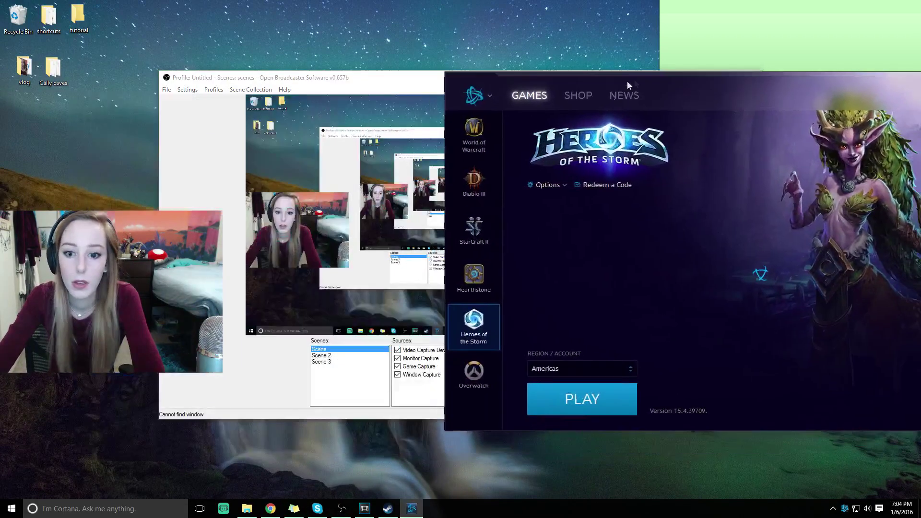
Step: Launch Hearthstone from Battle.net, then turn off Monitor Capture in OBS Sources
click(473, 284)
click(582, 400)
click(383, 392)
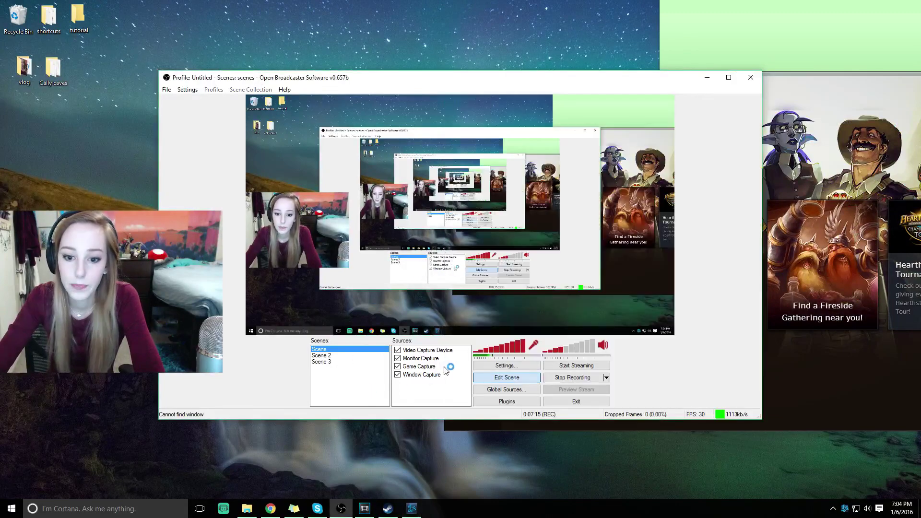
click(427, 367)
click(398, 358)
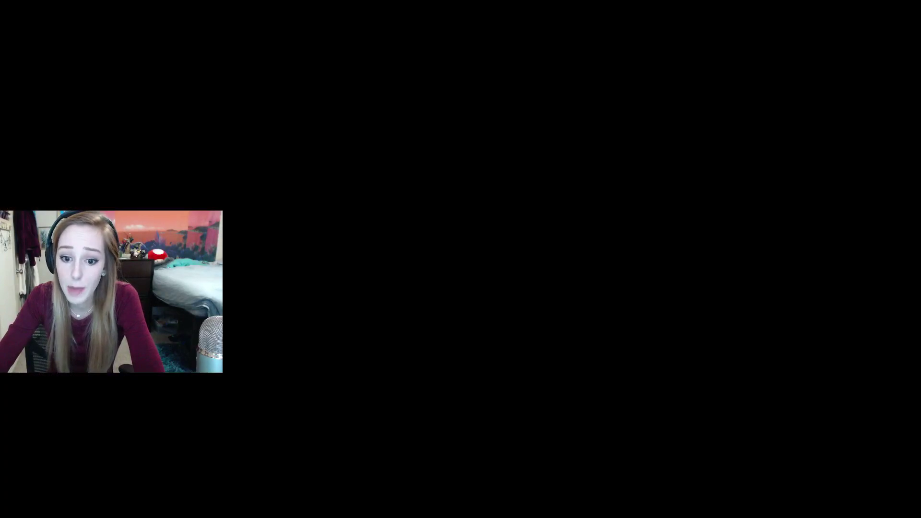